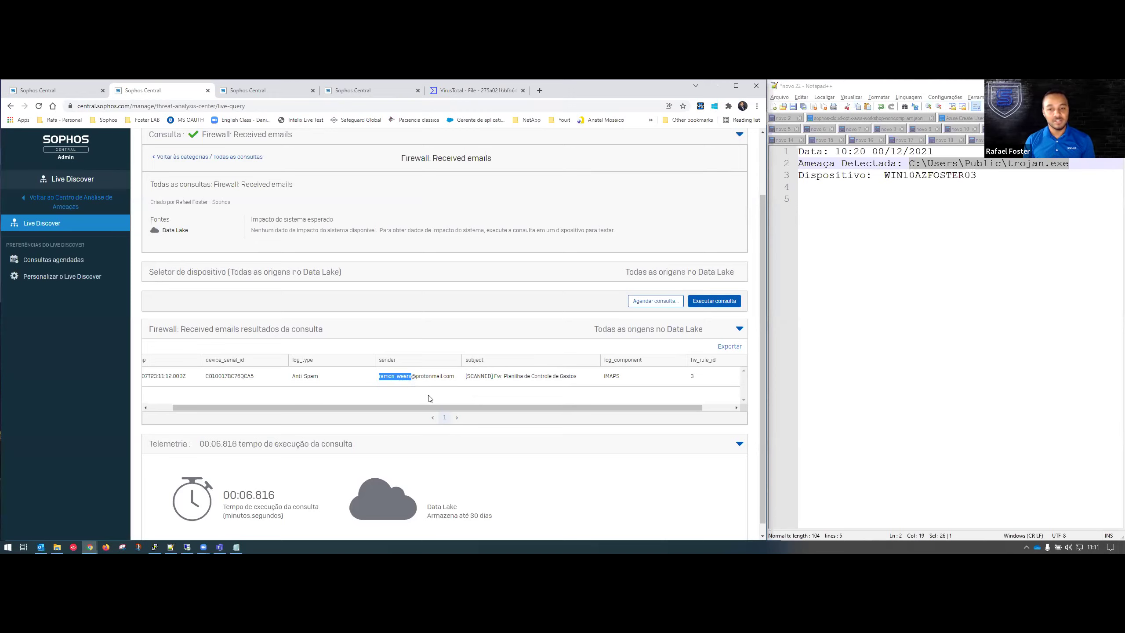
double_click(429, 376)
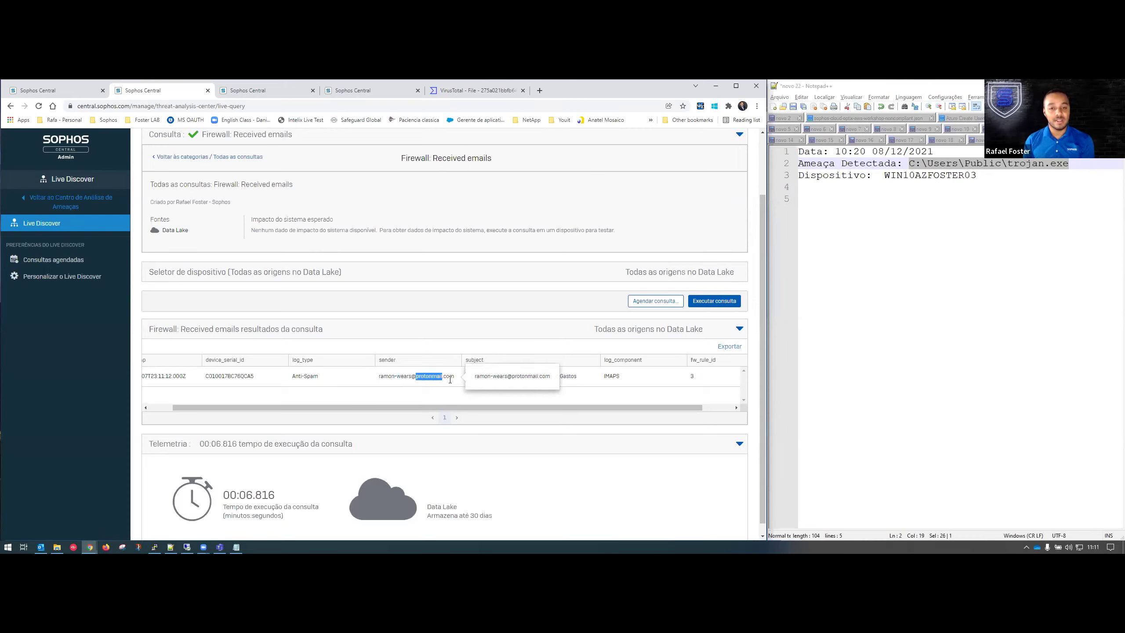
click(417, 396)
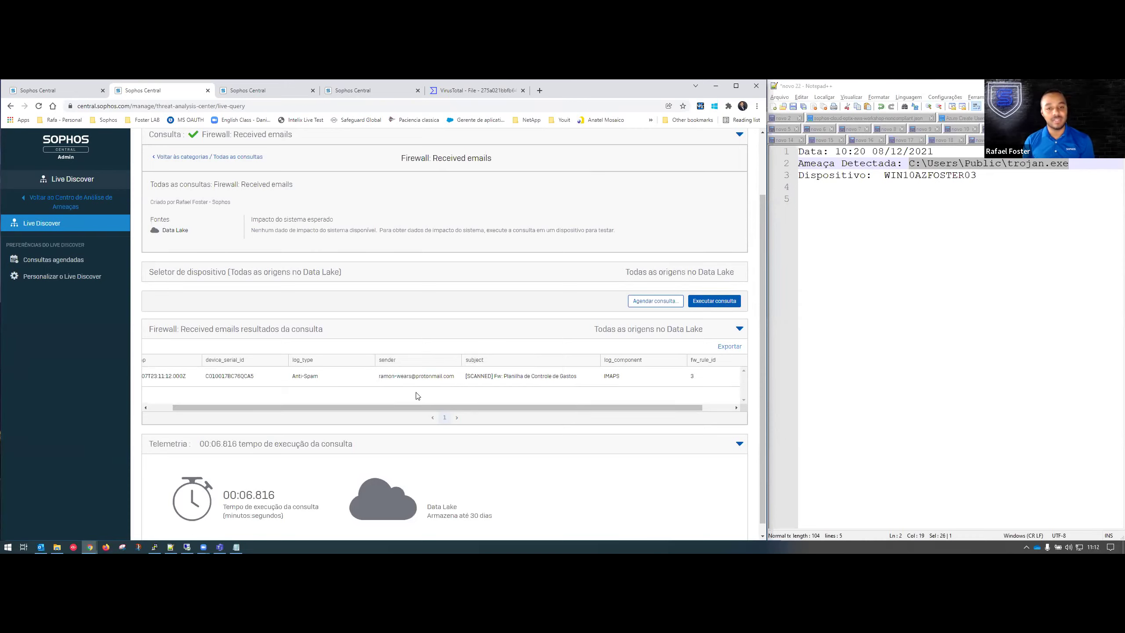
double_click(487, 375)
click(501, 386)
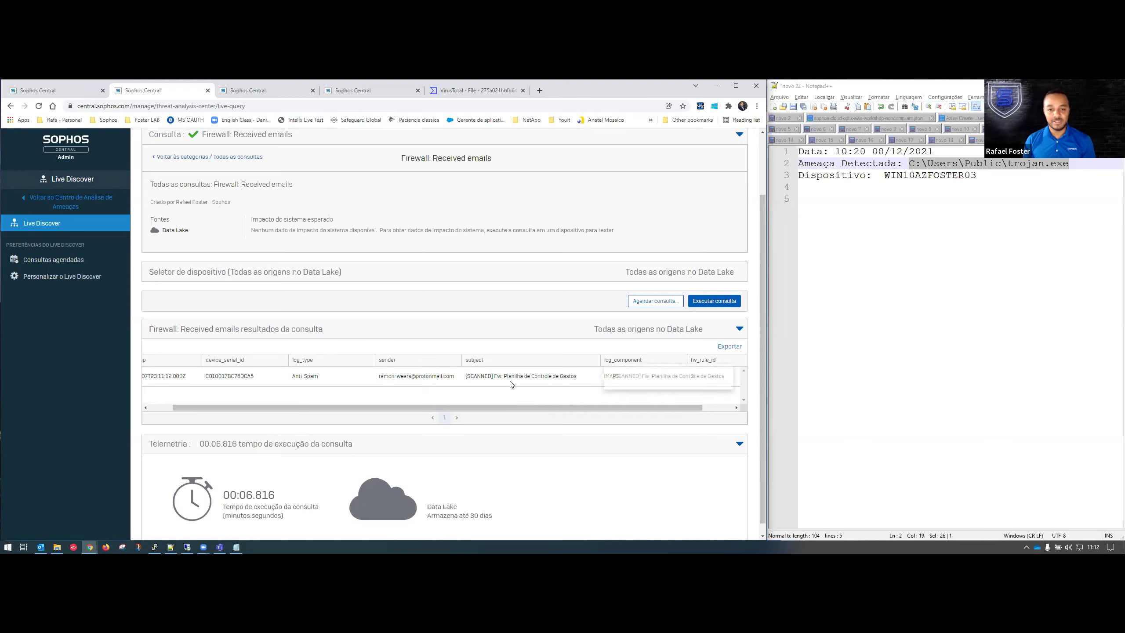
drag(466, 376, 580, 380)
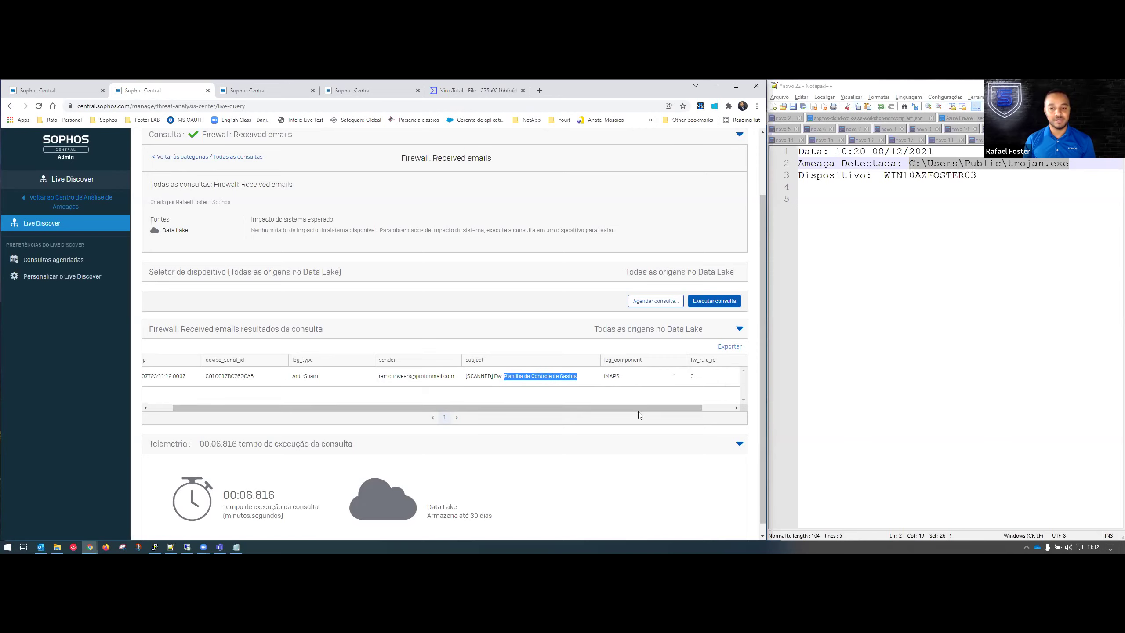
scroll(695, 401, right, 2)
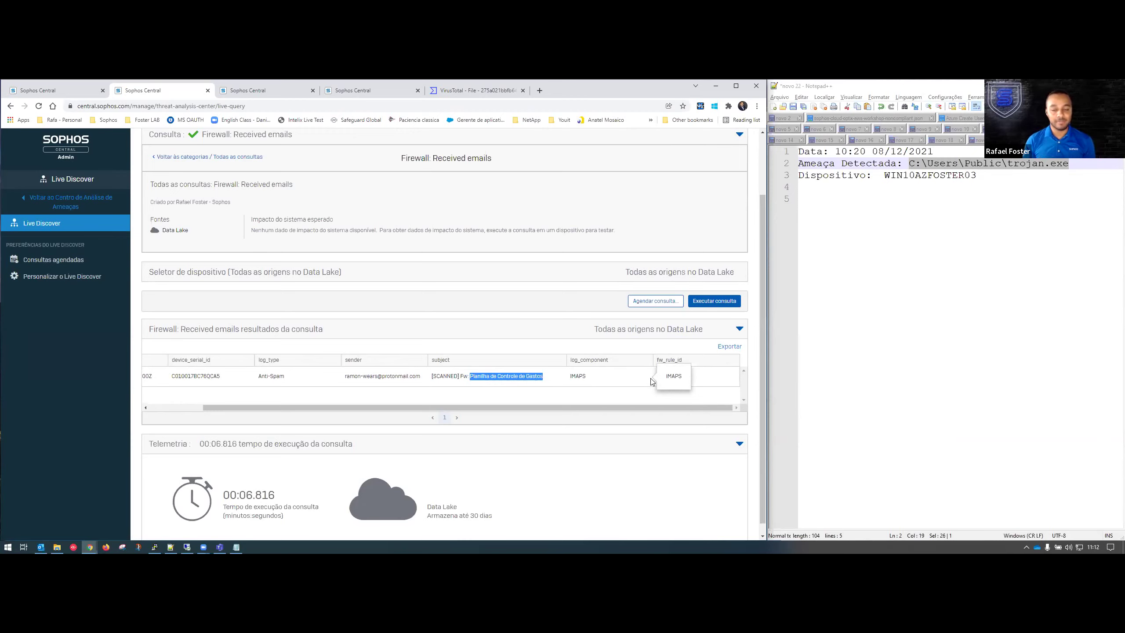
click(424, 389)
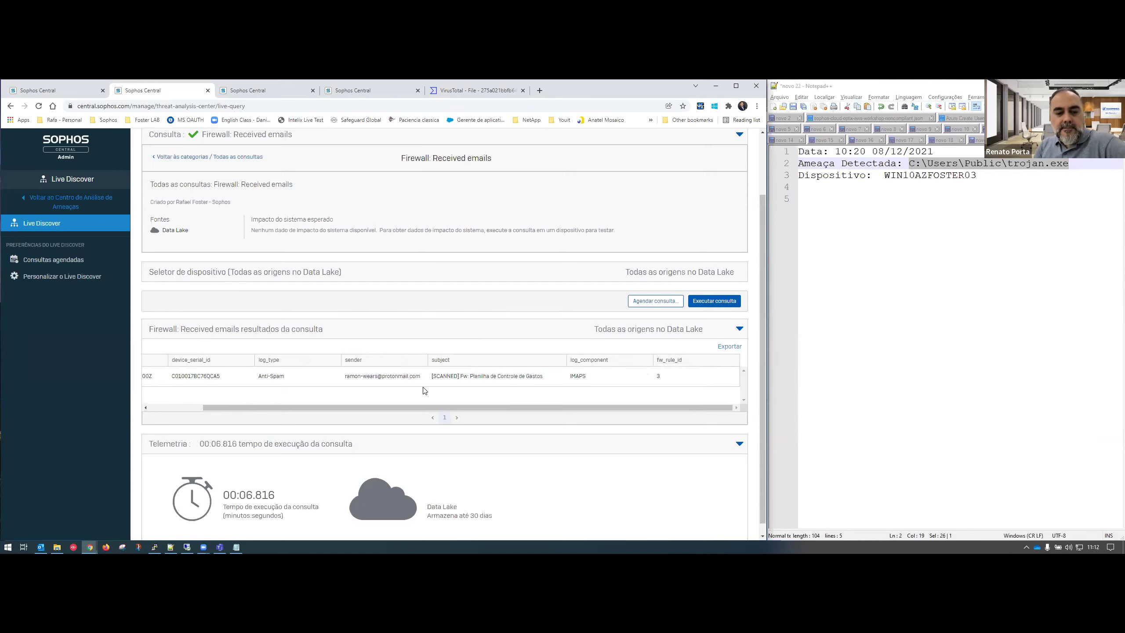
drag(302, 404, 386, 412)
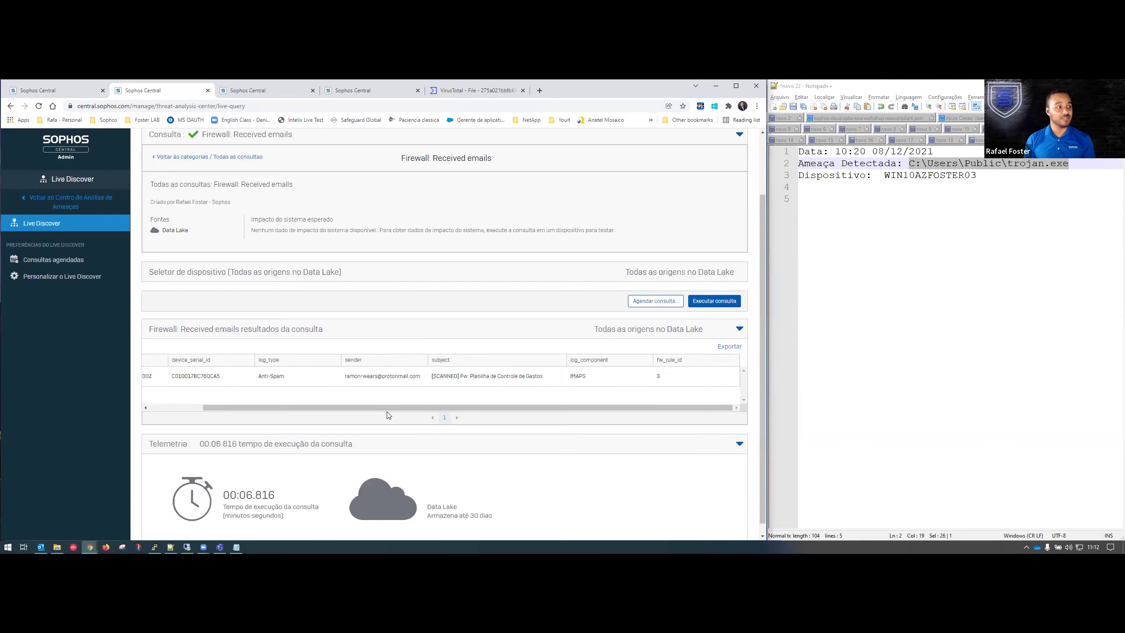
drag(386, 406, 322, 407)
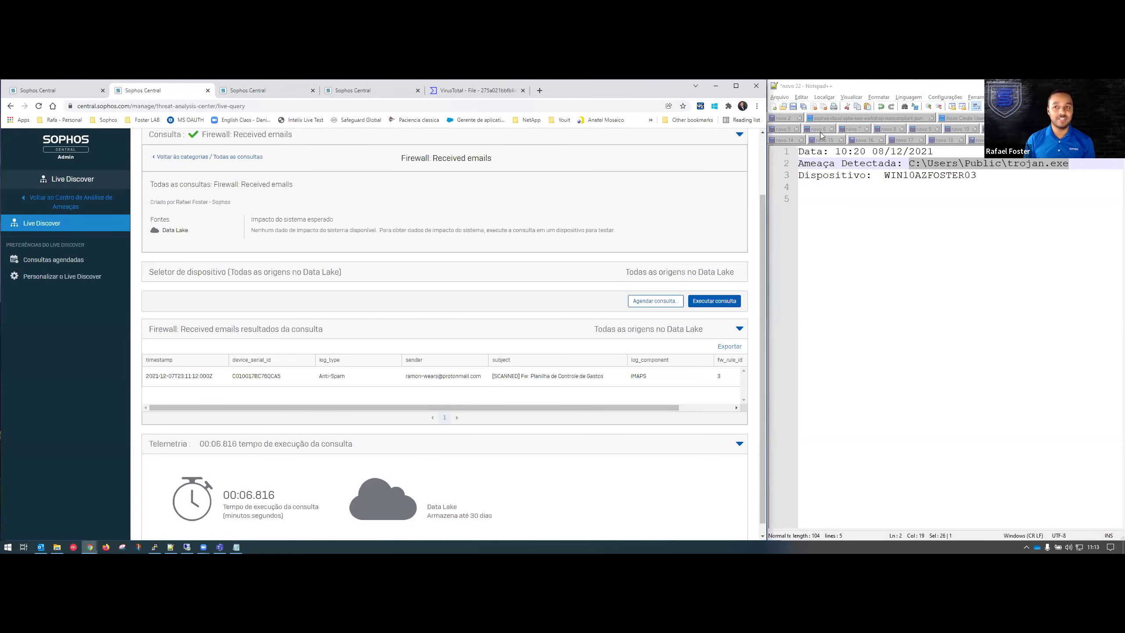
Go back from Live Discover to the overview and open the Endpoint Protection policies list.
key(ctrl+Tab)
key(ctrl+Tab)
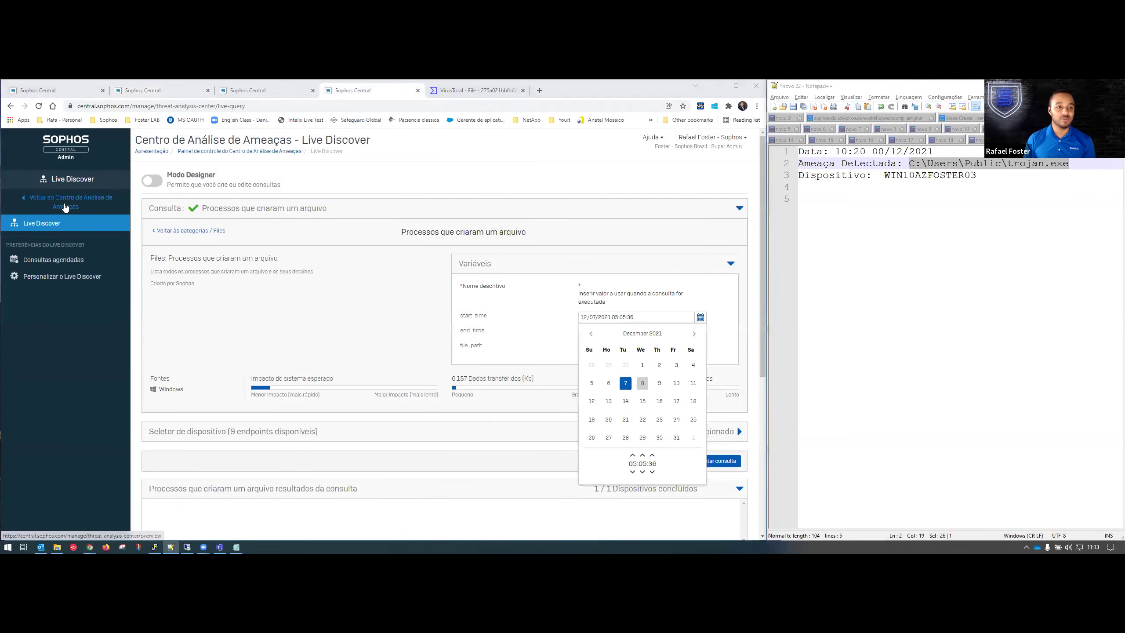
click(64, 289)
click(113, 315)
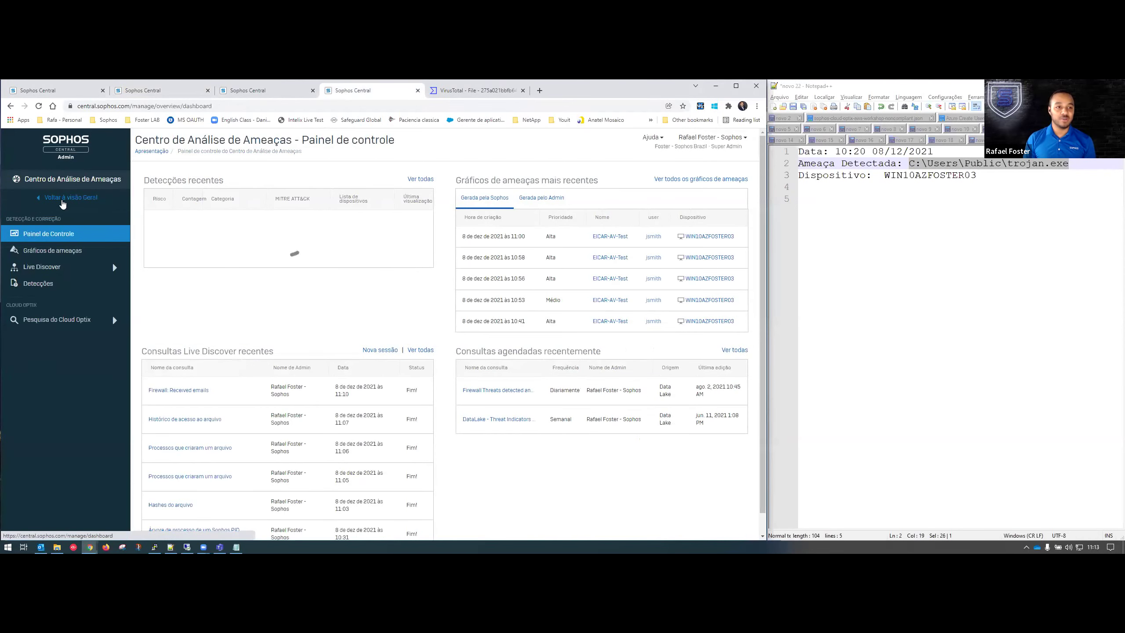
click(40, 350)
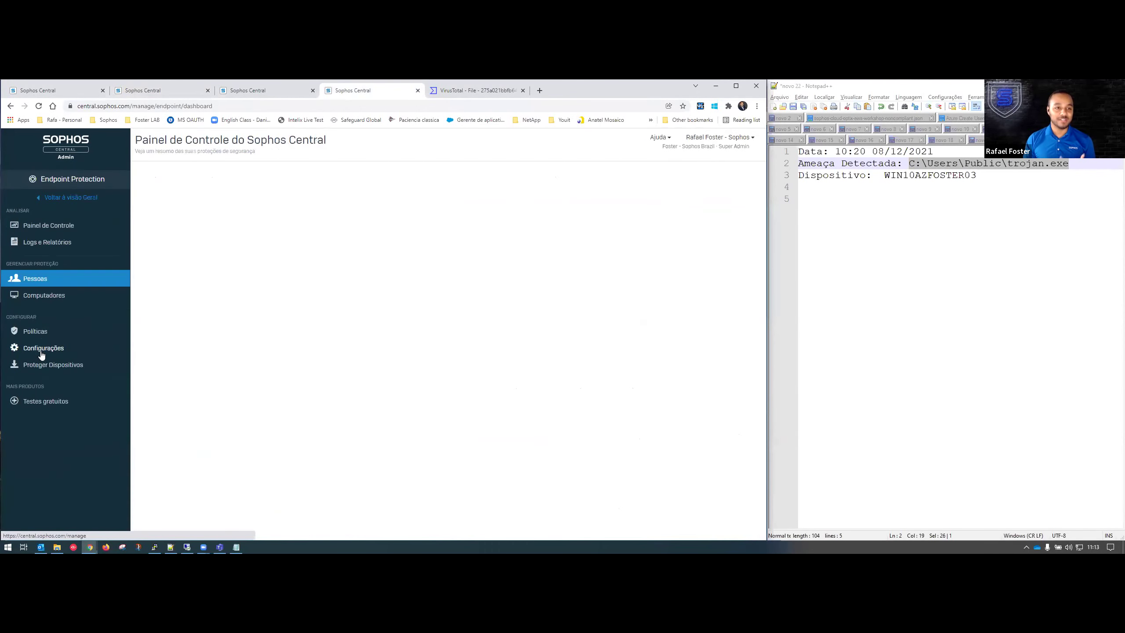
click(72, 335)
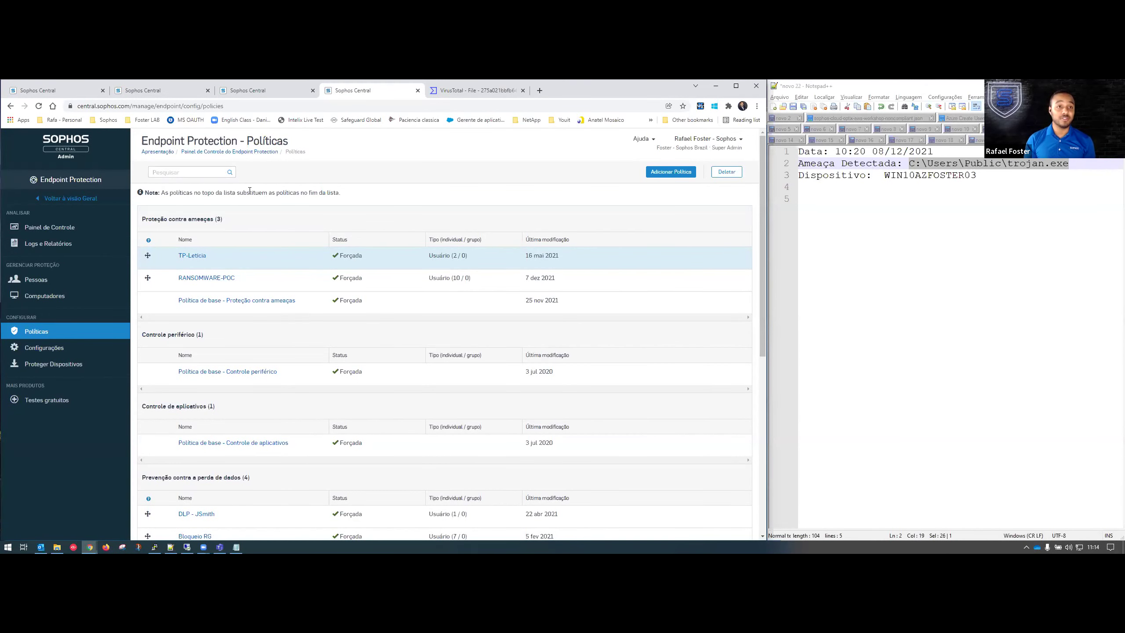
key(ctrl+t)
Load the firewall console login page at 10.20.1.4:4444.
text(102)
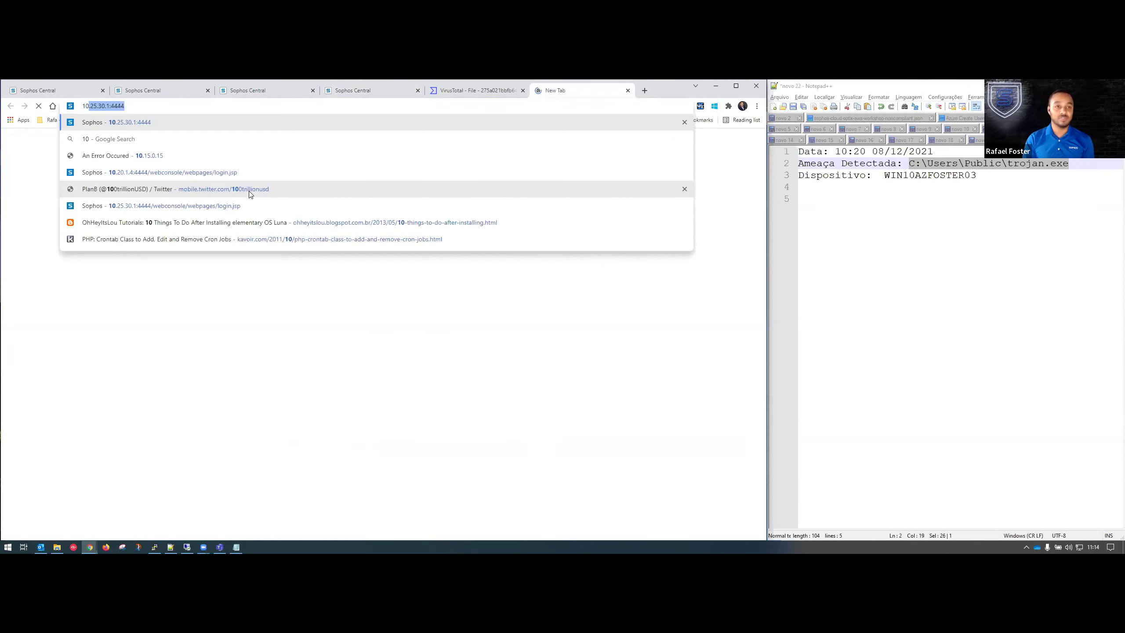
key(BackSpace)
text(.20)
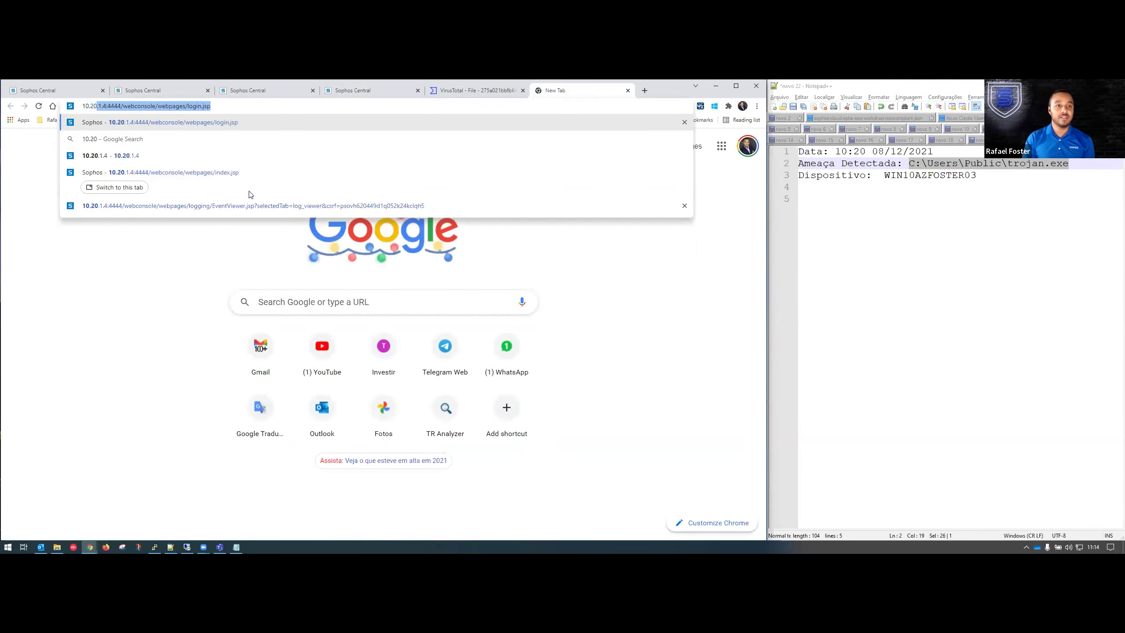
key(Return)
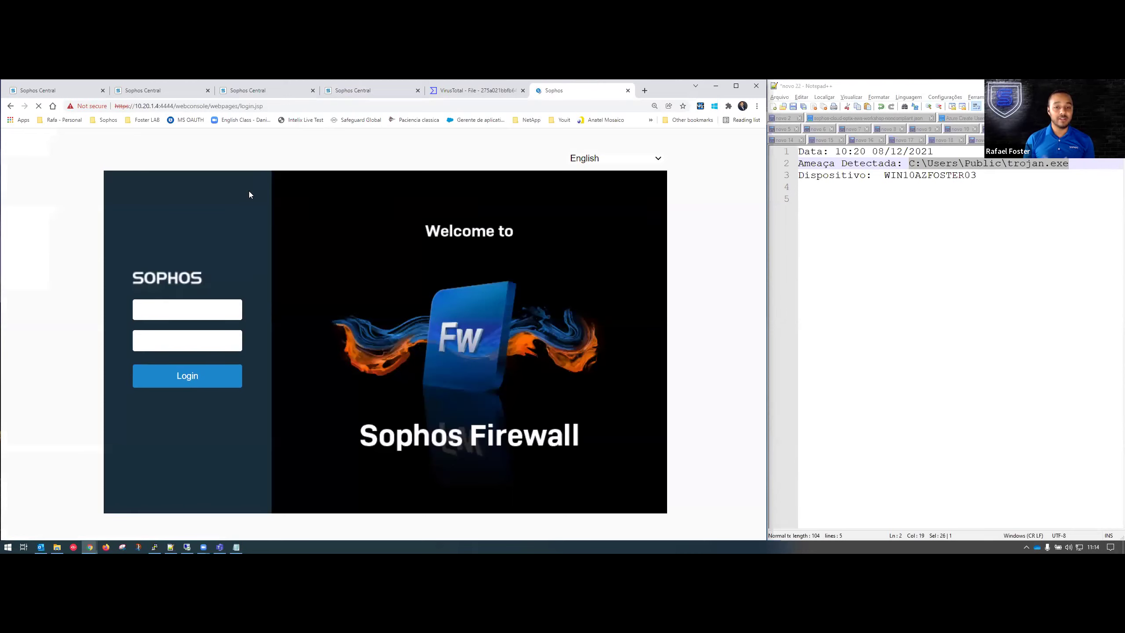
Sign in to Sophos Firewall with the admin username and password.
text(adm)
key(BackSpace)
key(BackSpace)
key(BackSpace)
key(Tab)
text(••••••••••)
key(Return)
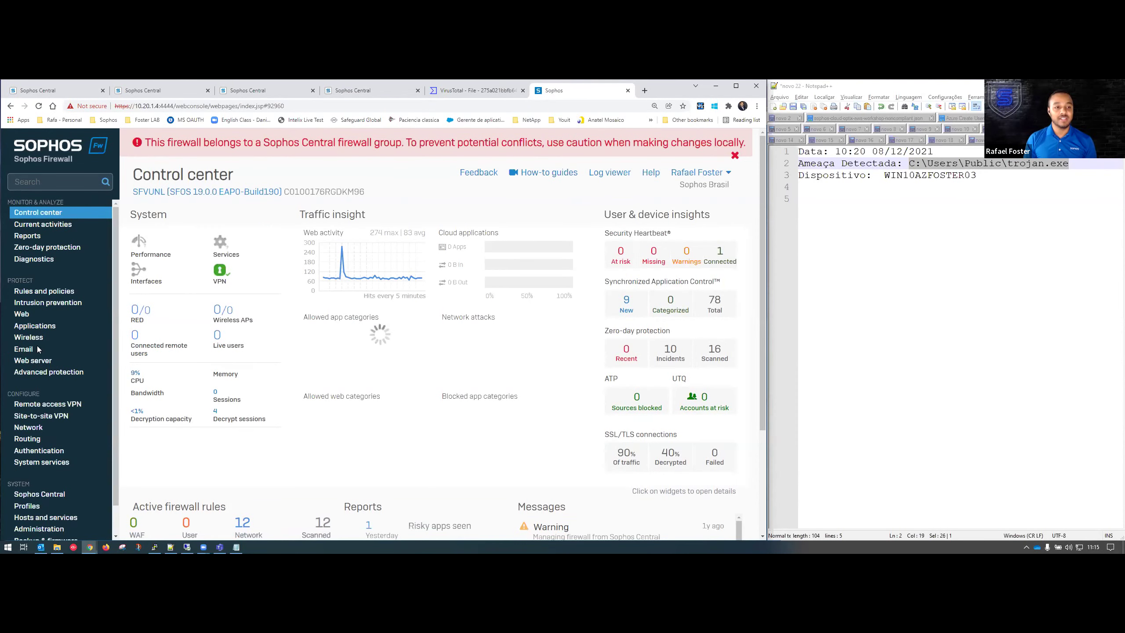
Open the default-pop-av policy under Email, showing POP-IMAP malware scanning set to Disable.
click(22, 349)
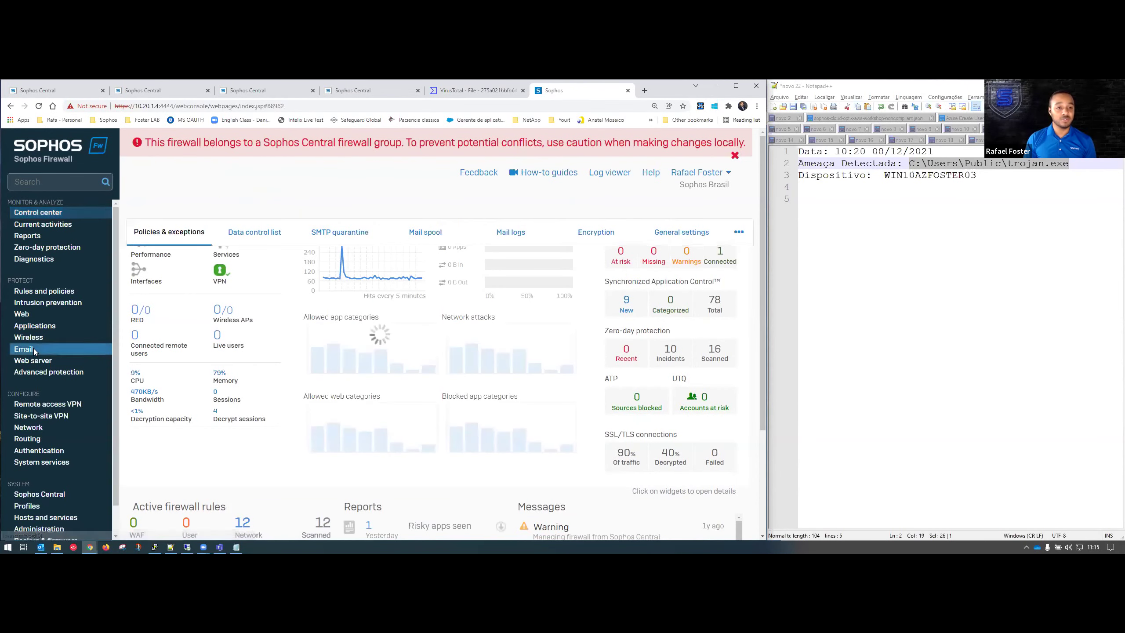
scroll(446, 348, down, 2)
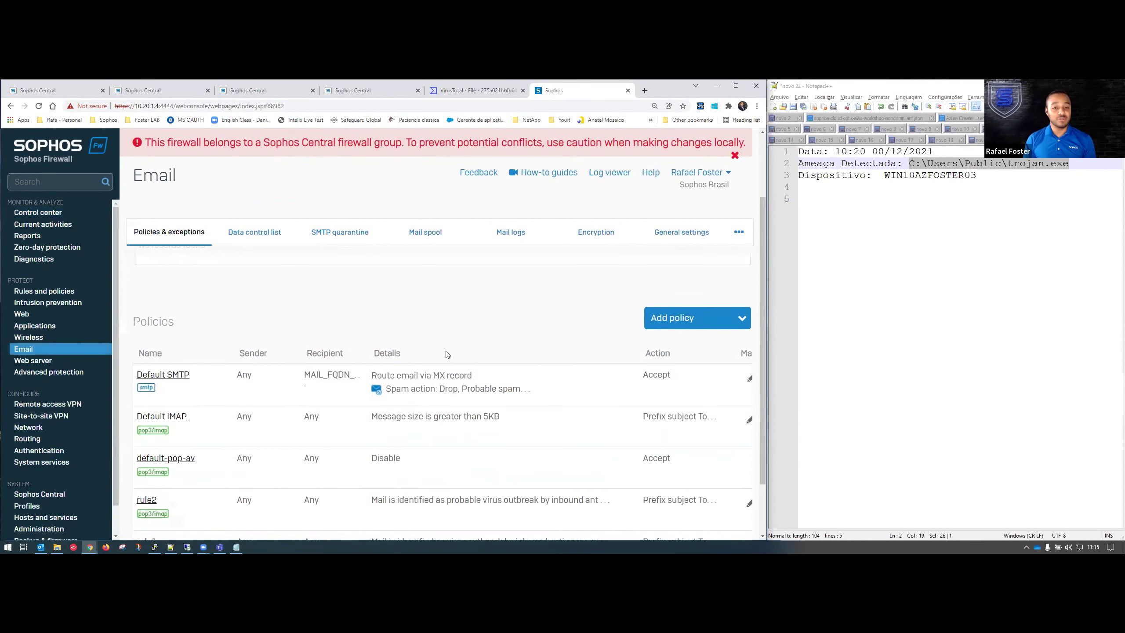
click(167, 458)
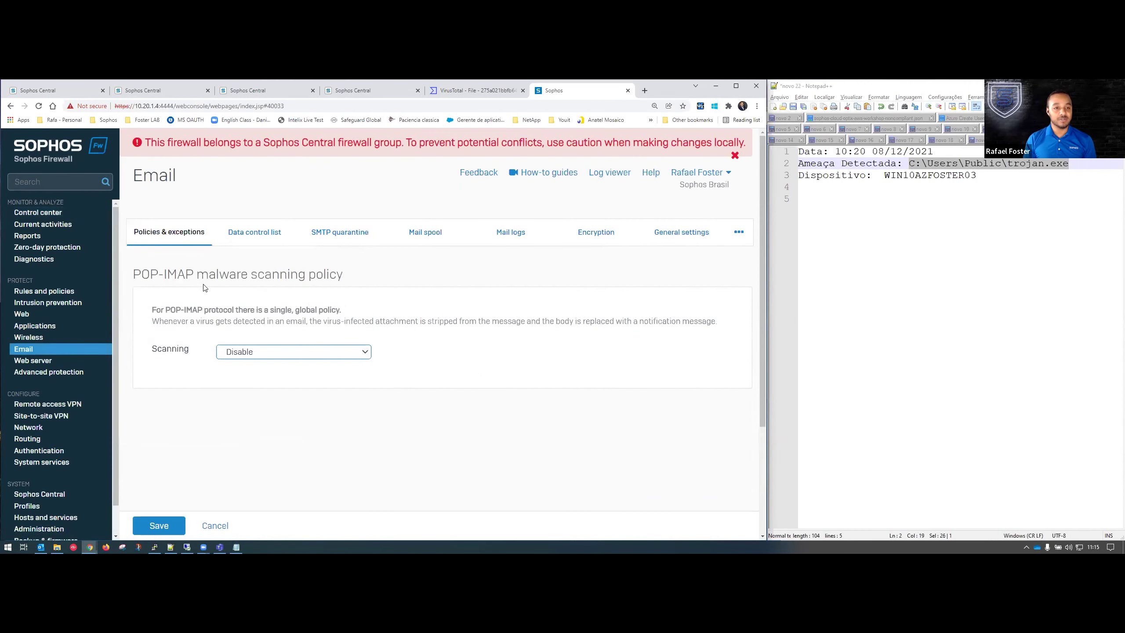
double_click(222, 276)
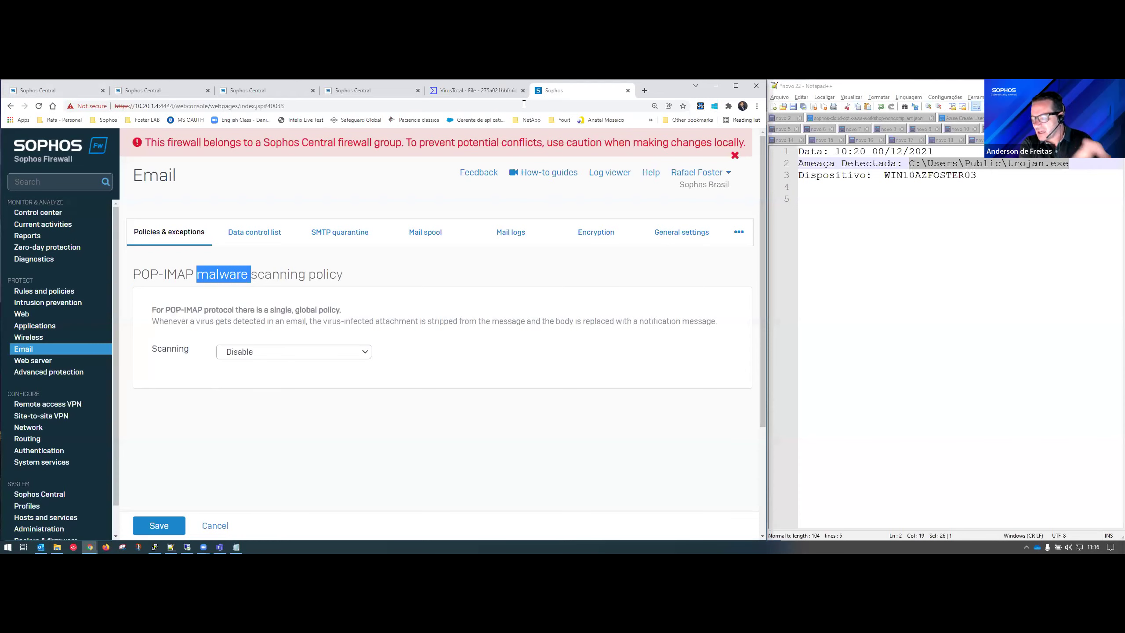
key(ctrl+3)
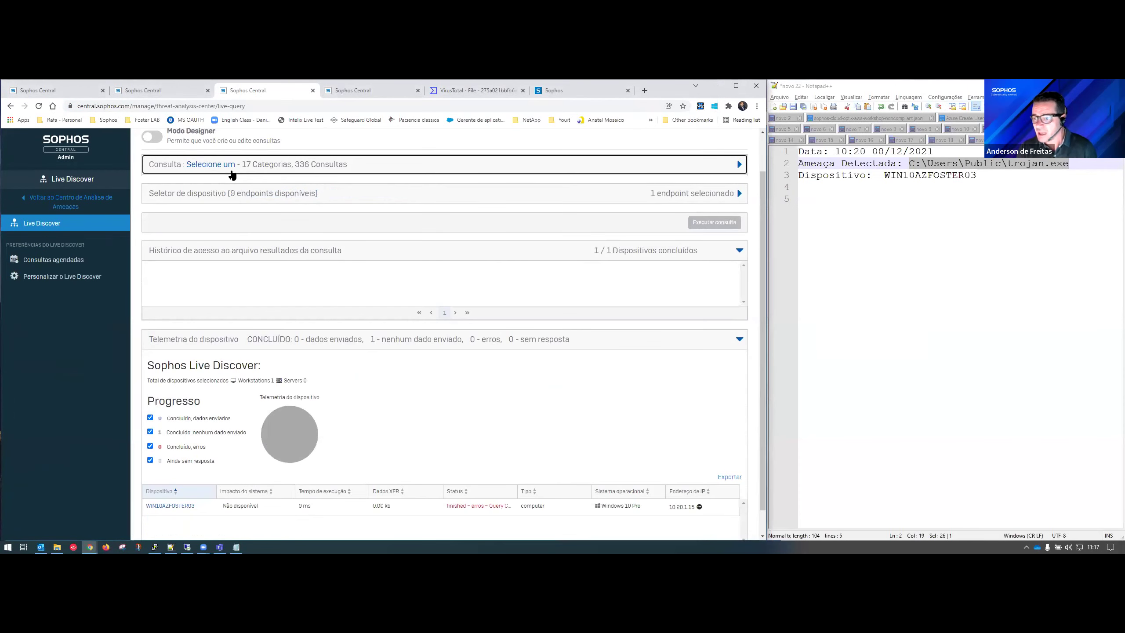
Search the Live Discover queries for 'tarefas', select Tarefas agendadas and run it.
click(212, 165)
scroll(638, 351, up, 1)
click(690, 310)
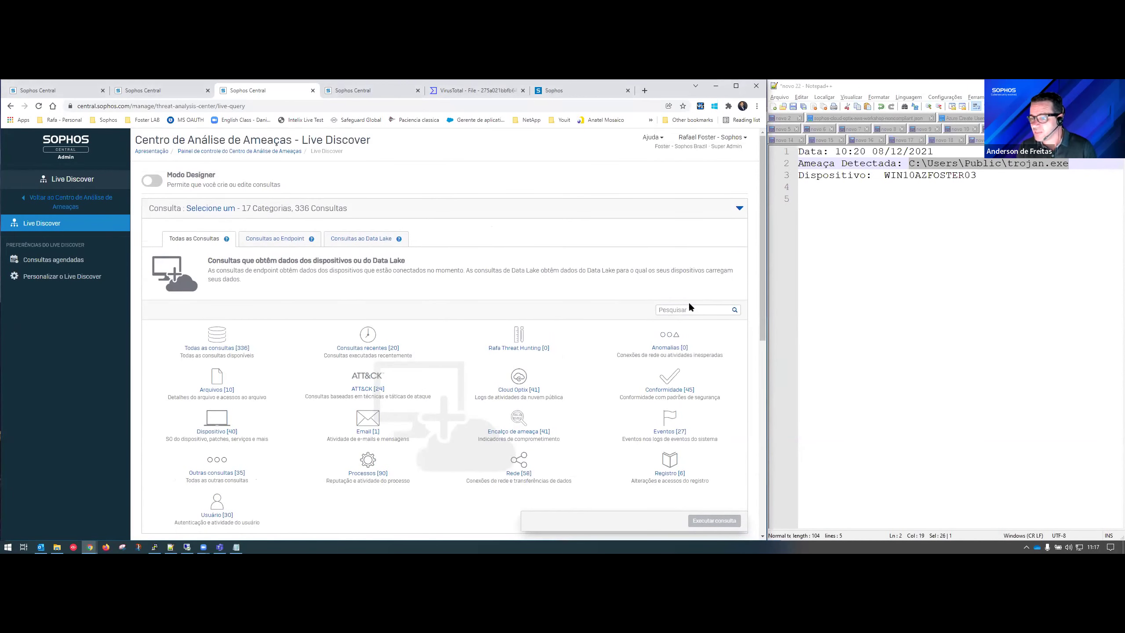
text(tarefas)
key(Return)
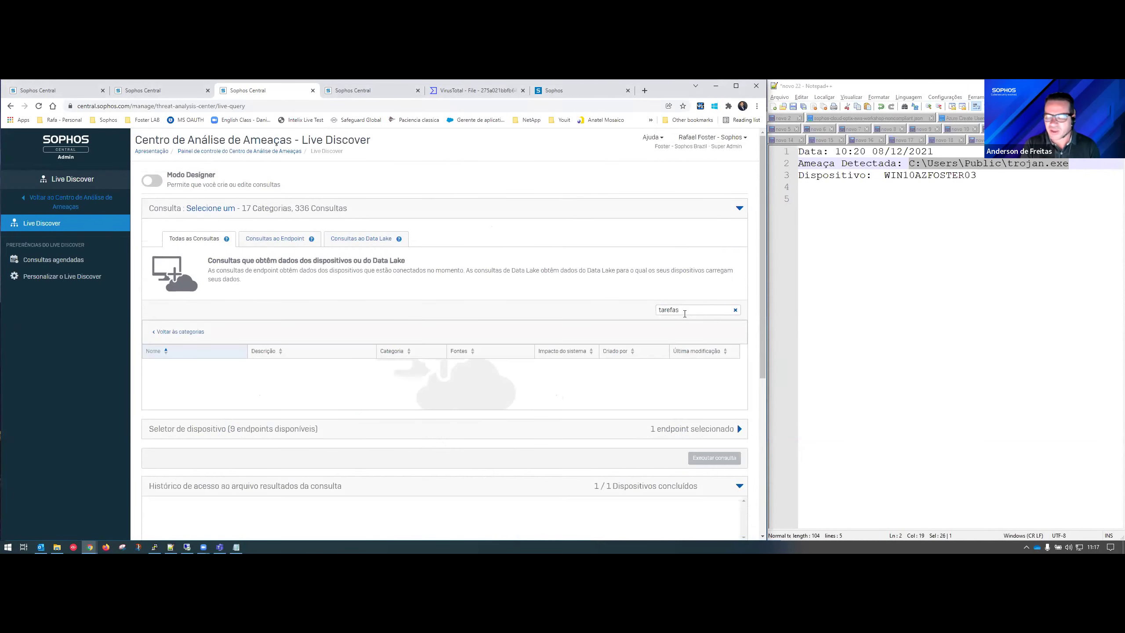
scroll(253, 343, down, 1)
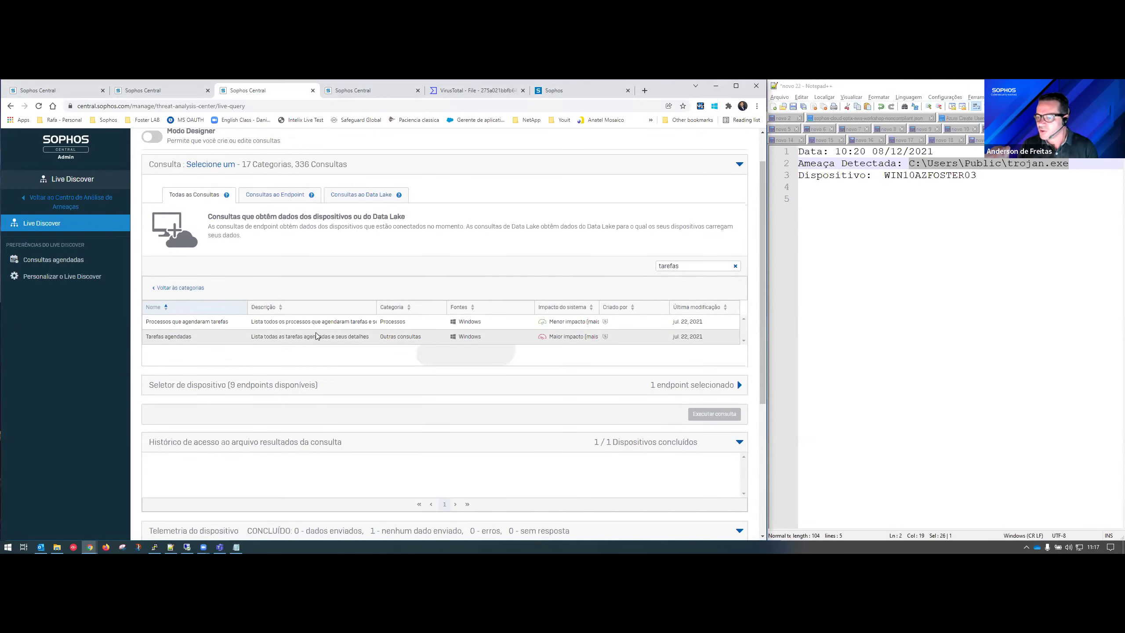
click(316, 335)
scroll(483, 310, down, 2)
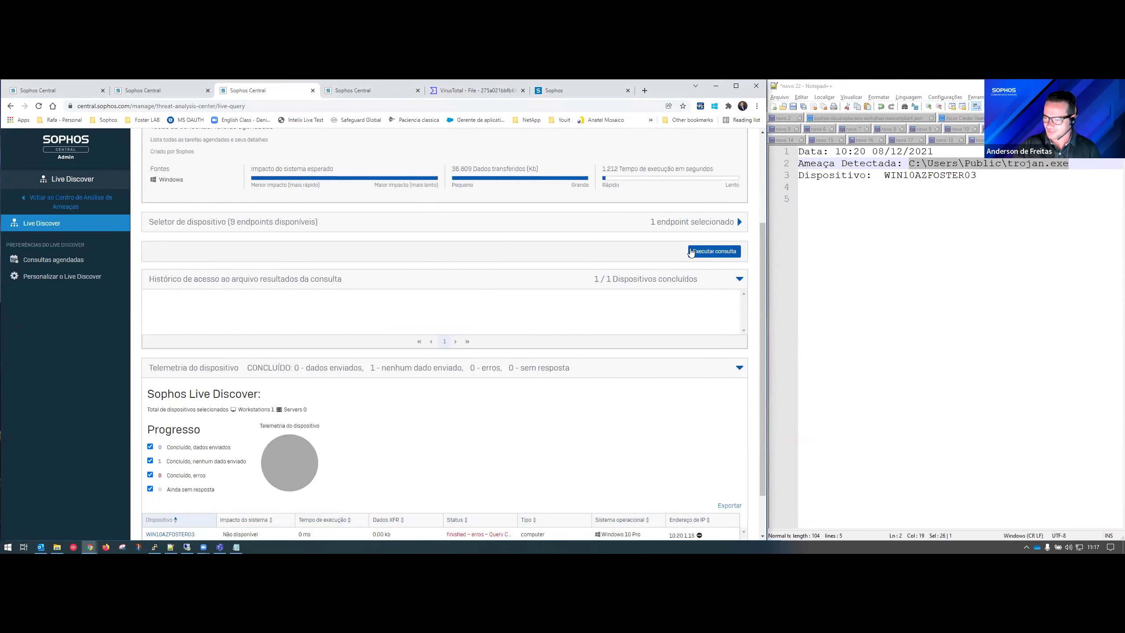
click(704, 258)
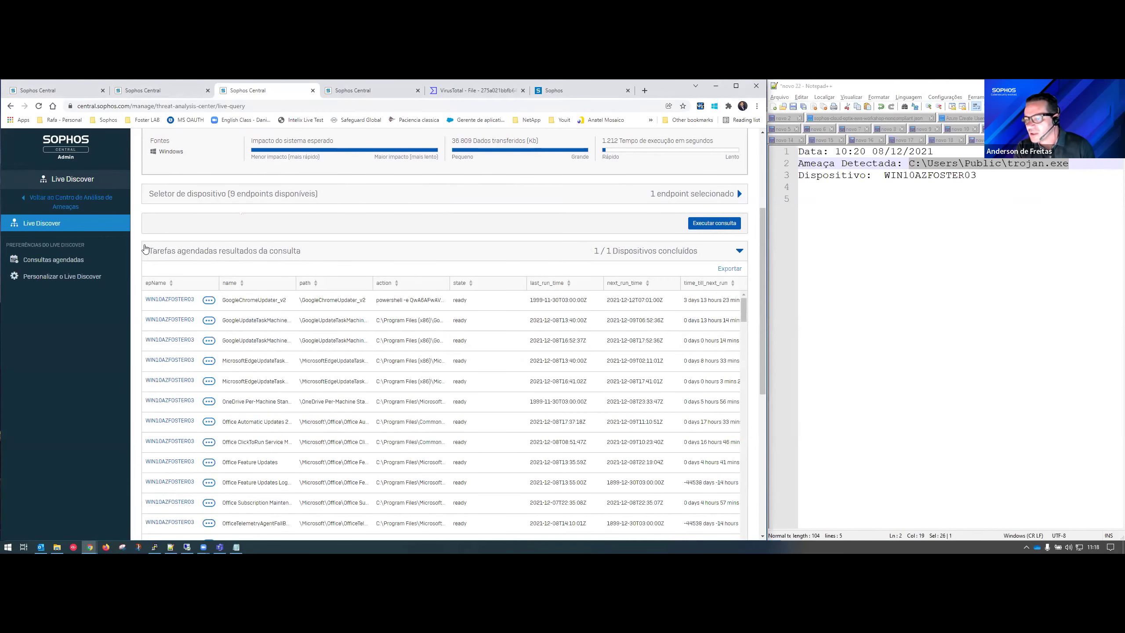
Review the scheduled-tasks results and highlight the GoogleChromeUpdater_v2 task name.
scroll(145, 250, down, 1)
scroll(147, 244, down, 1)
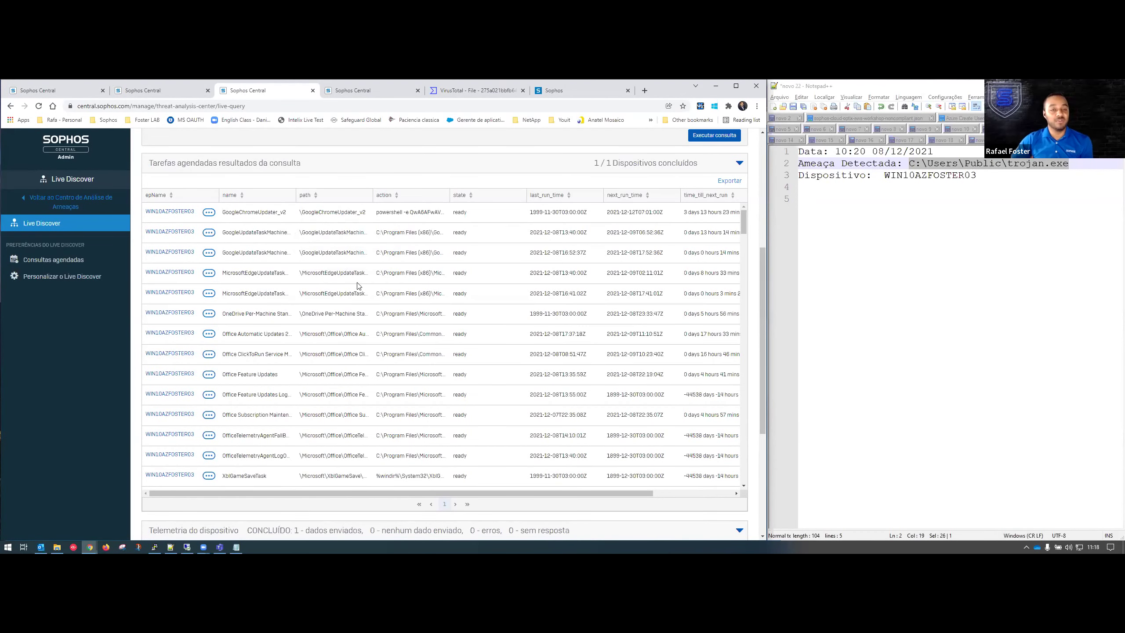
scroll(339, 320, up, 1)
scroll(338, 320, up, 5)
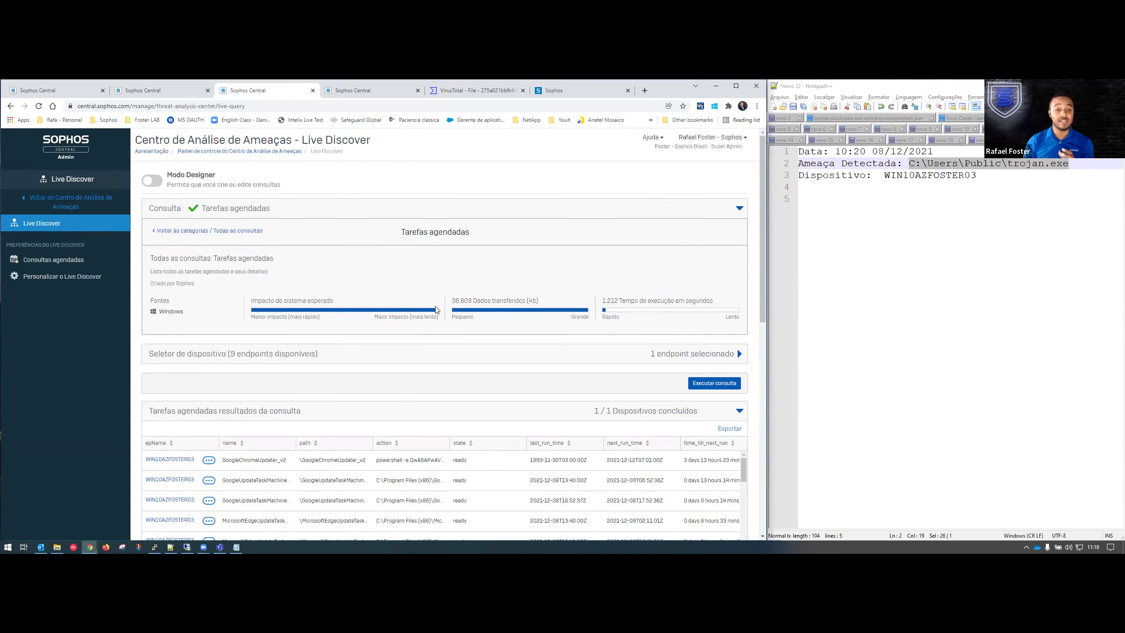
scroll(403, 355, down, 8)
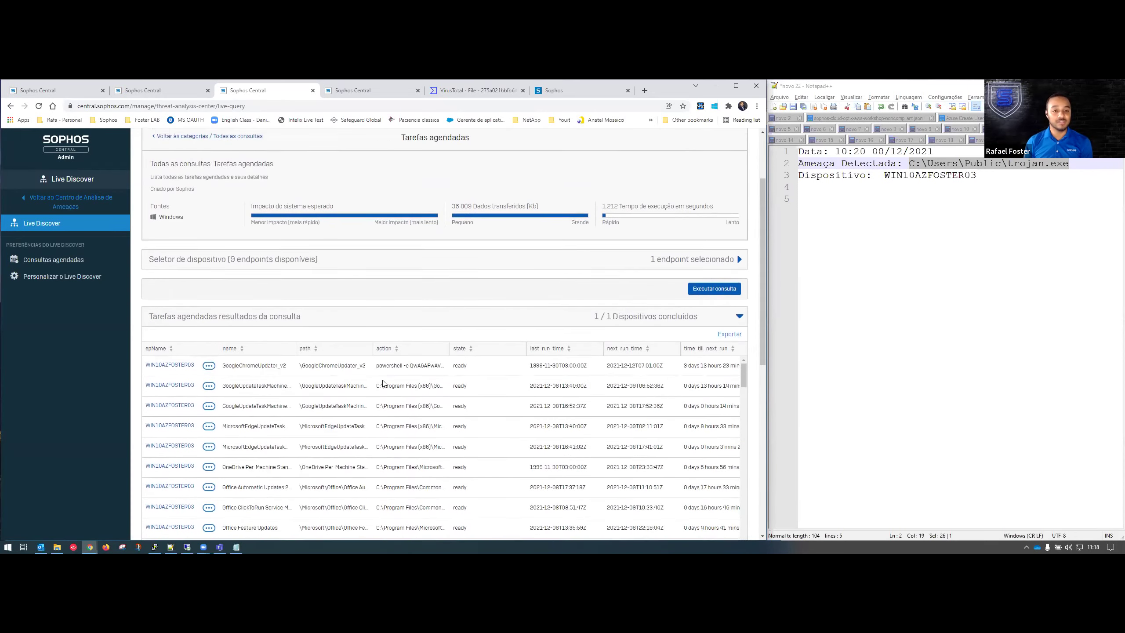
scroll(353, 393, up, 2)
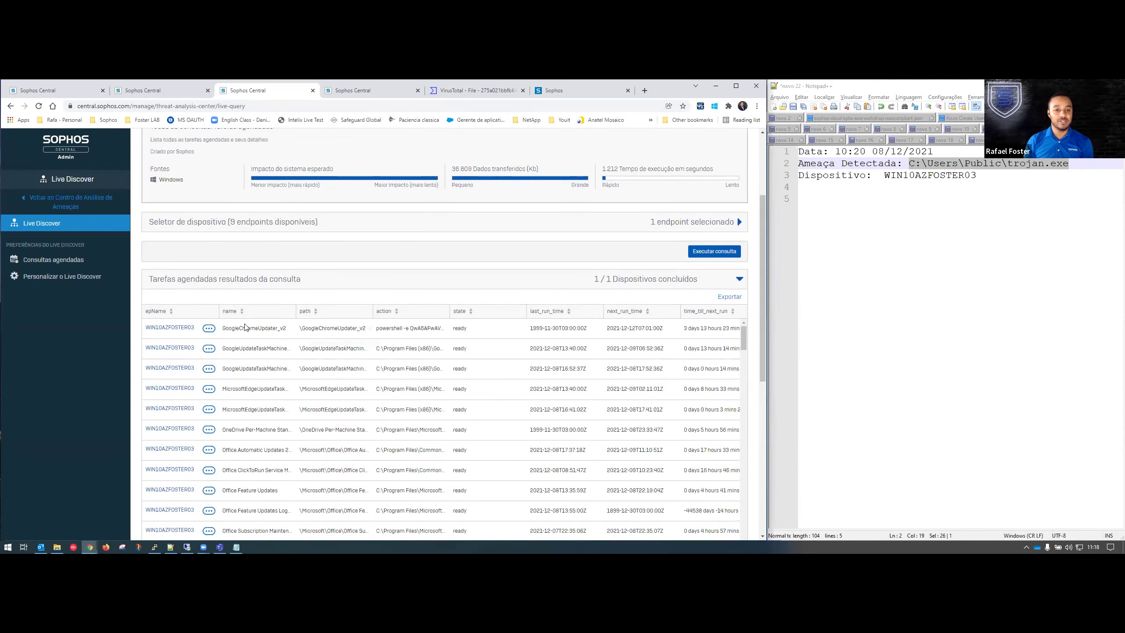
drag(232, 329, 287, 329)
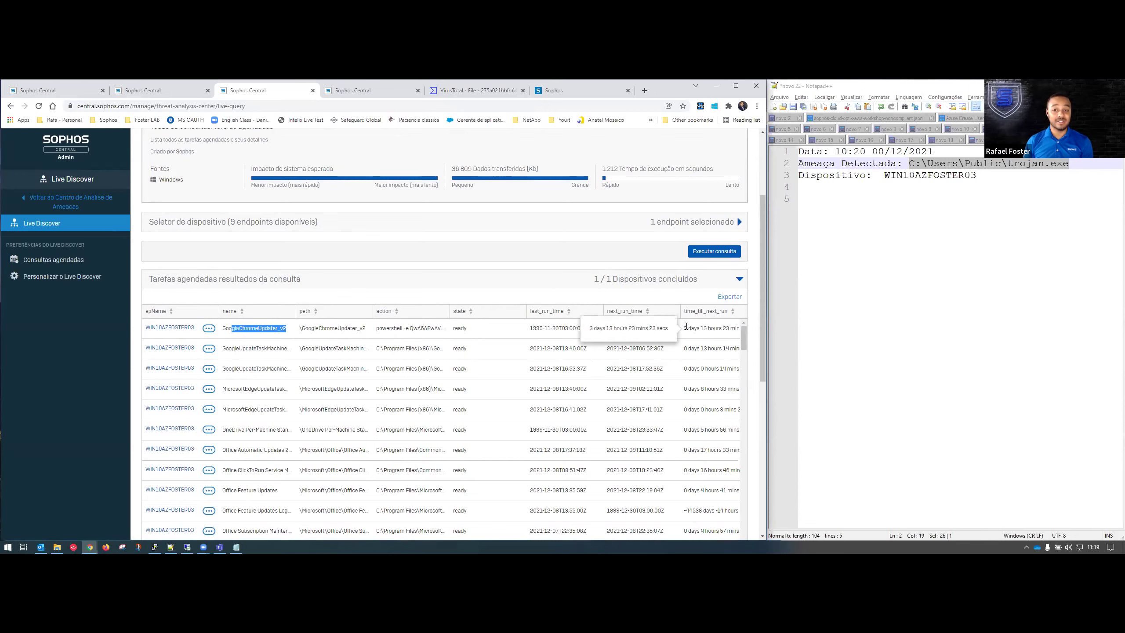
click(709, 328)
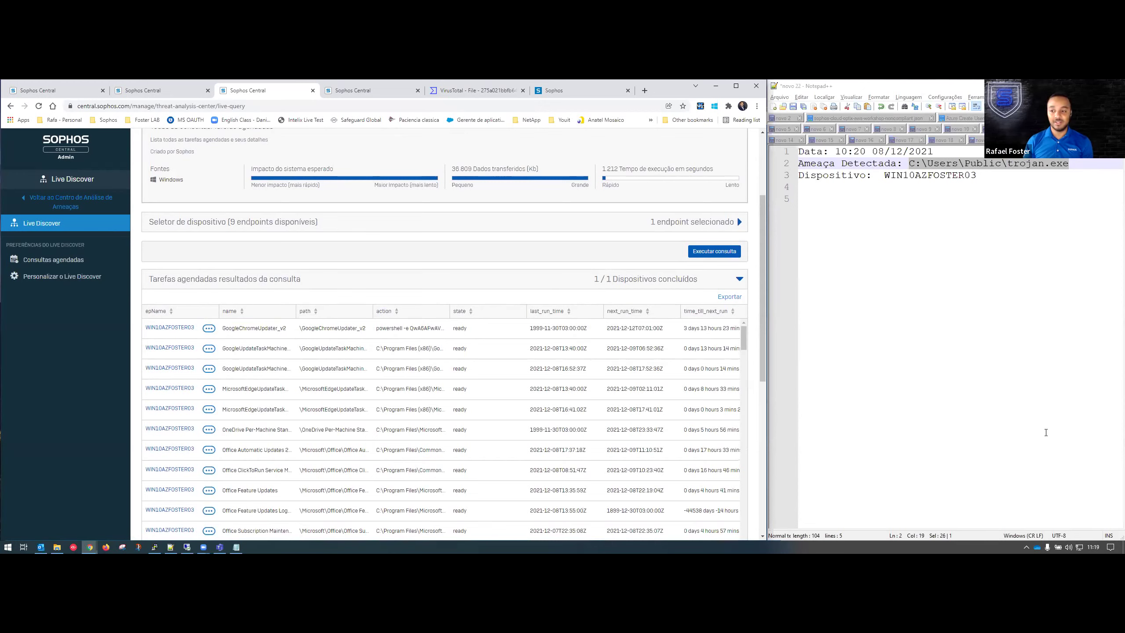